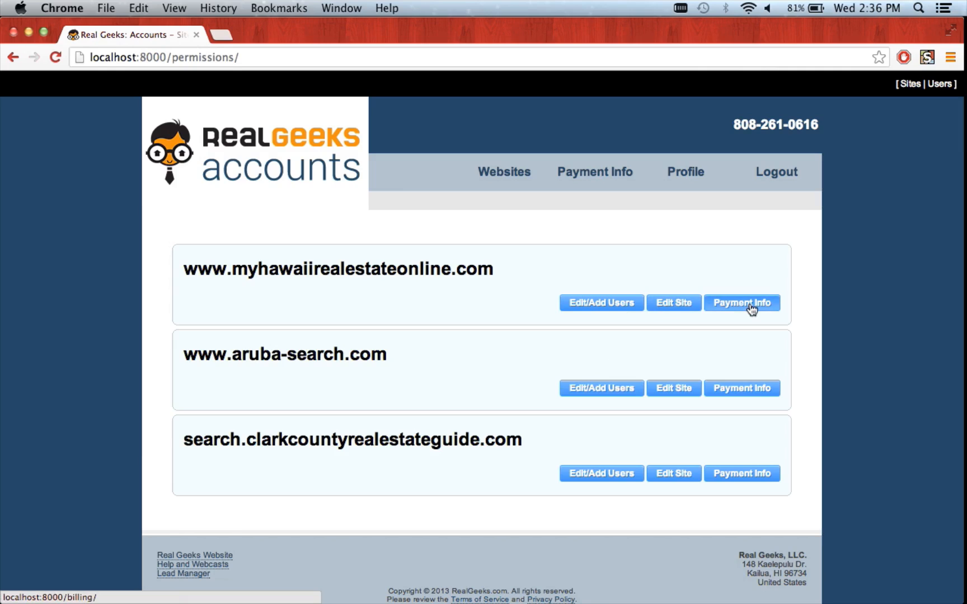
left_click(685, 311, "super")
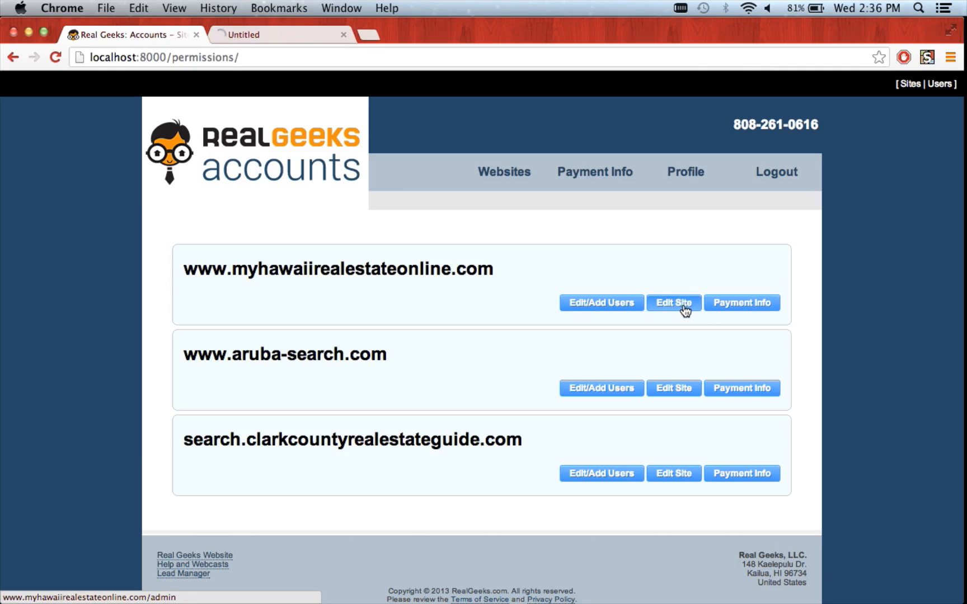
left_click(282, 35)
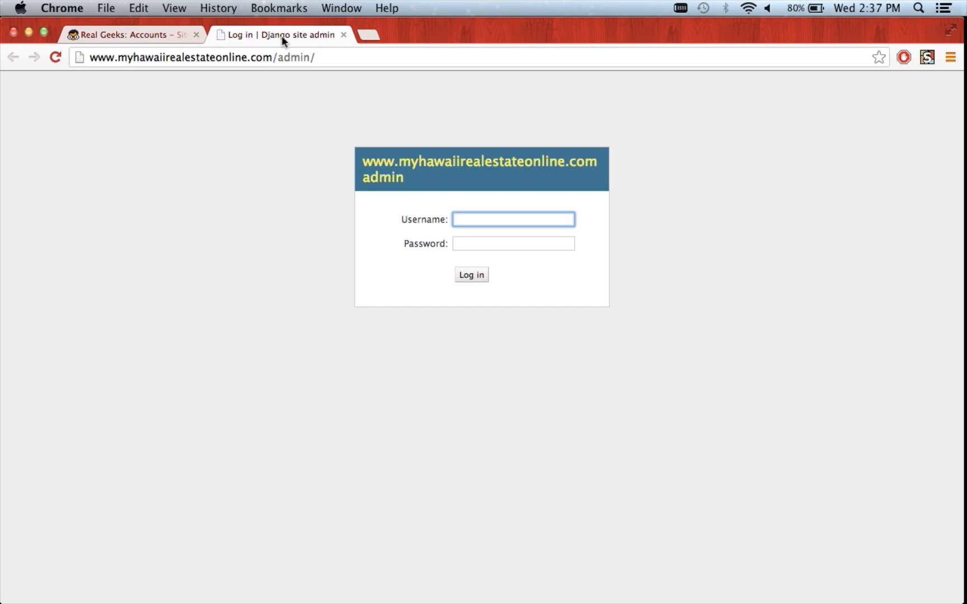
left_click(343, 35)
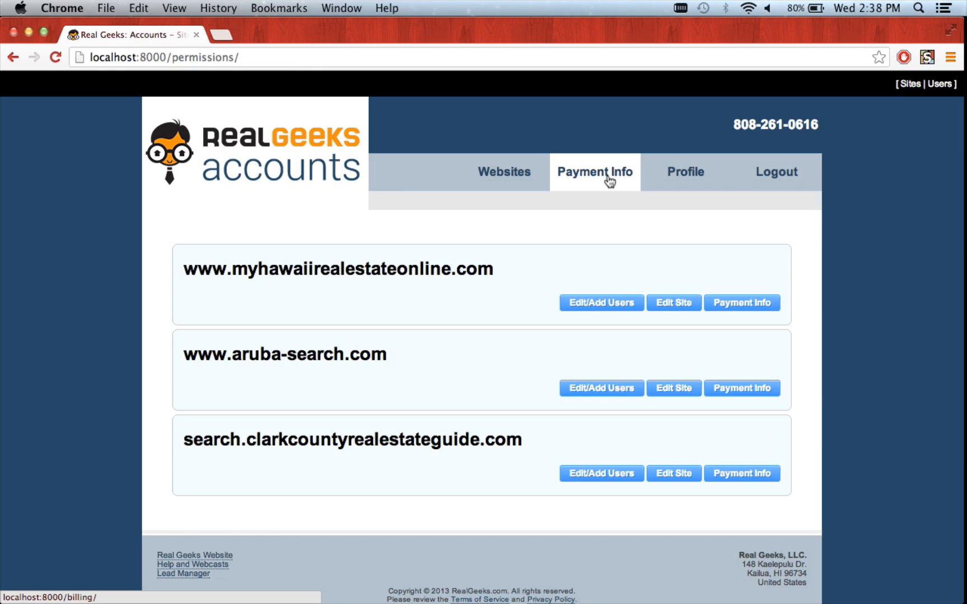
left_click(593, 305, "super")
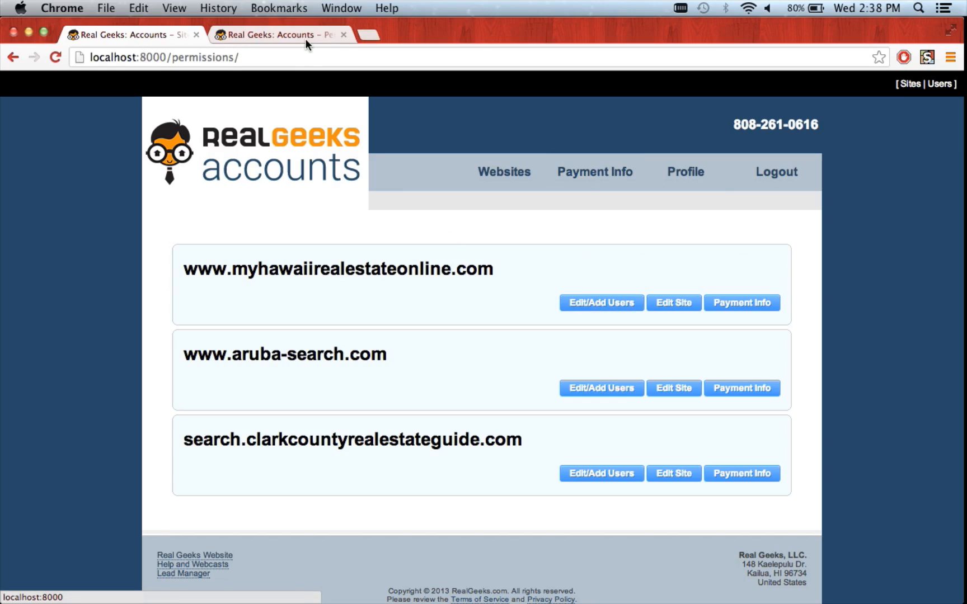
- Remove the second (assistant) user from the site, then try editing the owner's permissions
left_click(305, 39)
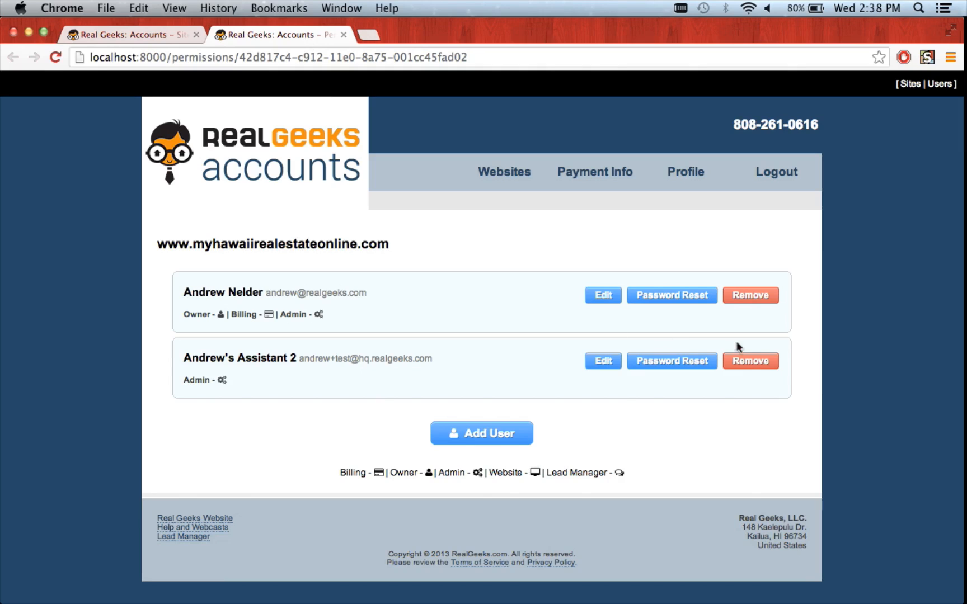
left_click(750, 362)
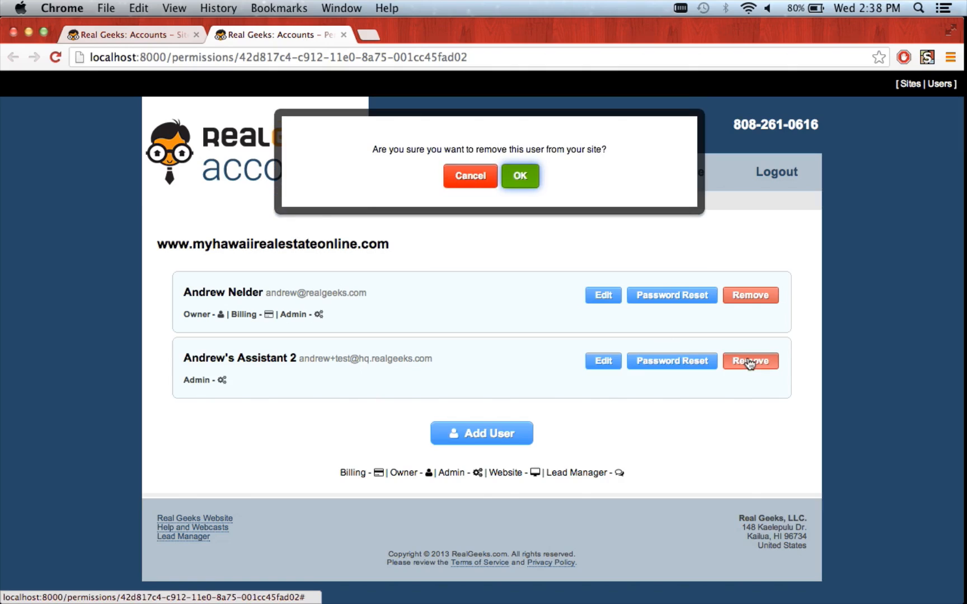
key("Return")
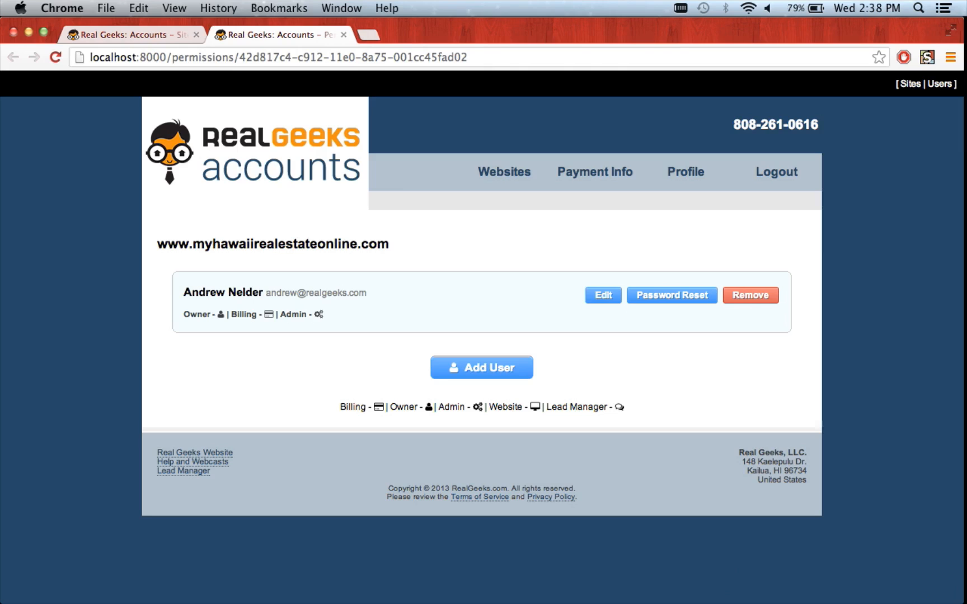
left_click(597, 295)
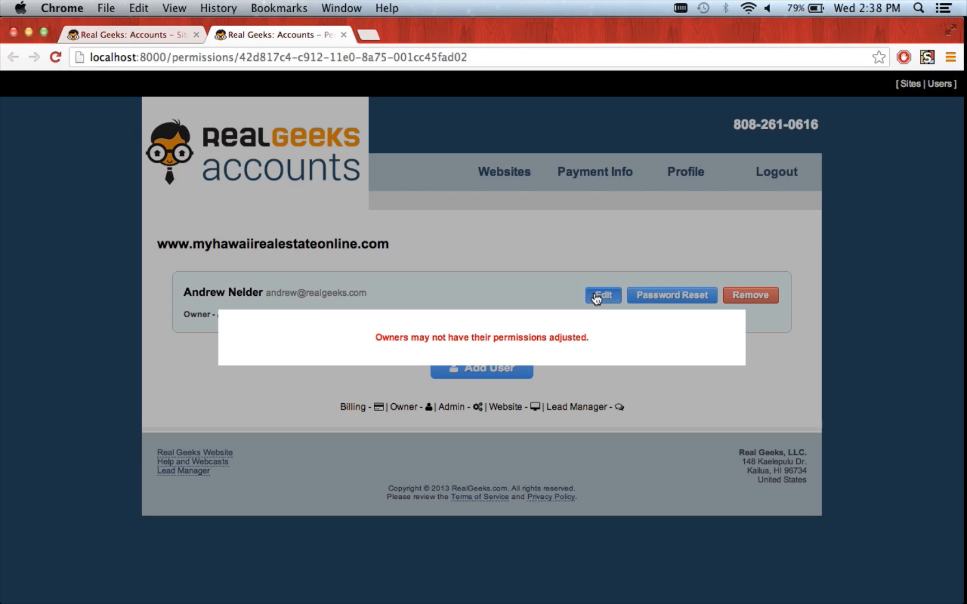
- Dismiss the owner-permissions notice and bring up the Add User e-mail prompt
left_click(382, 286)
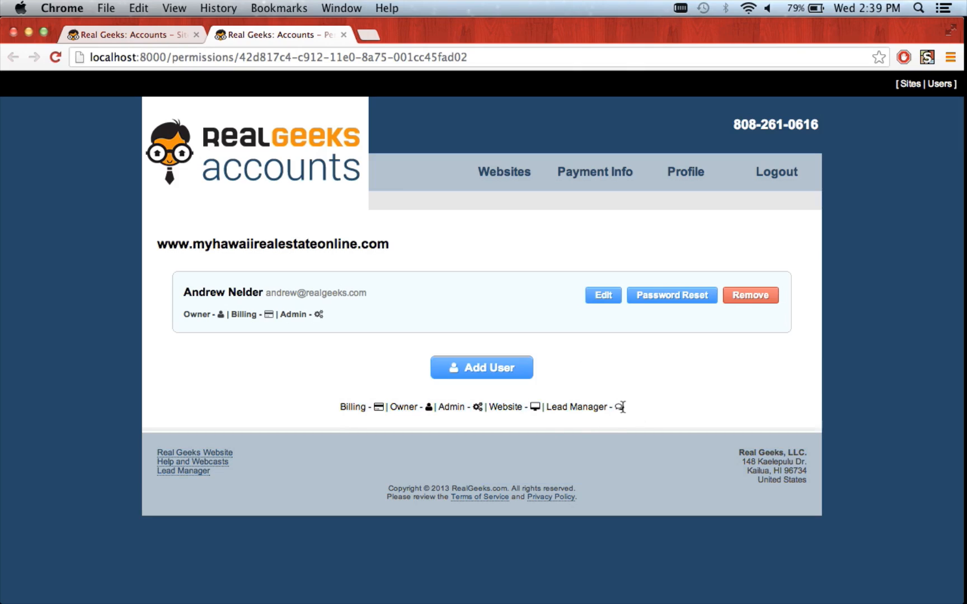
left_click_drag(622, 406, 594, 412)
left_click(593, 411)
left_click(490, 372)
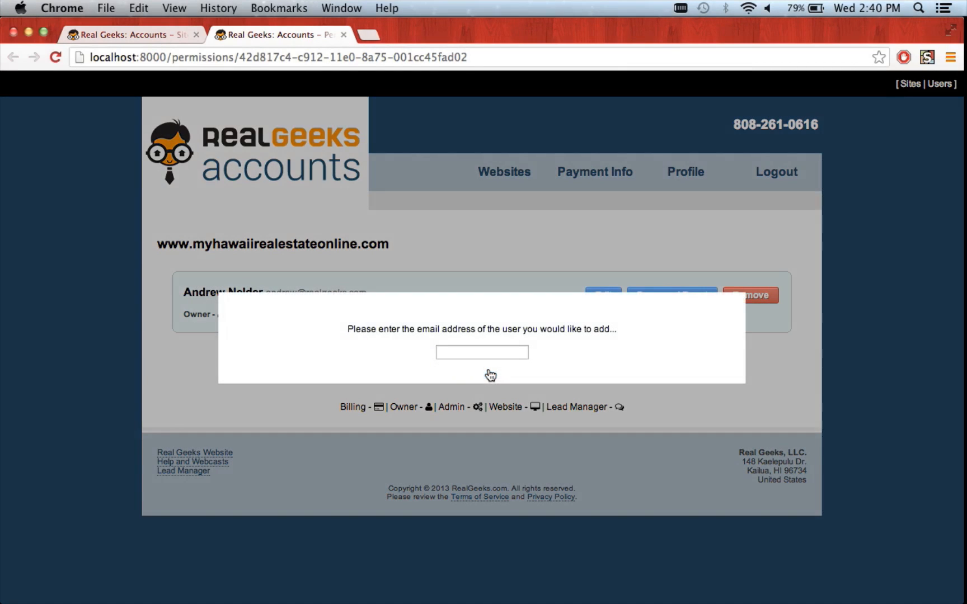
- Enter a new user's e-mail address and choose Create User
left_click(496, 351)
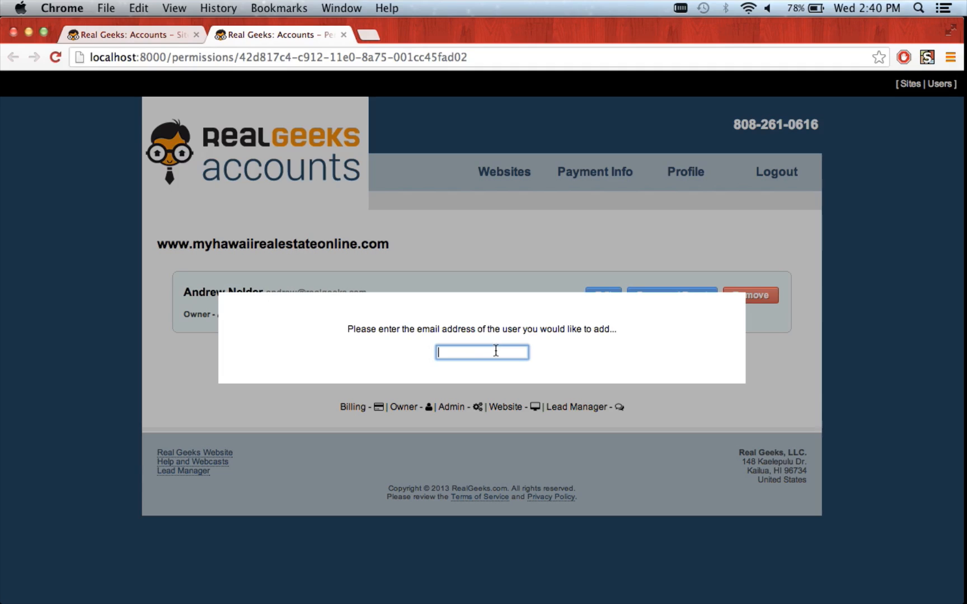
type("abcd@abcd.com")
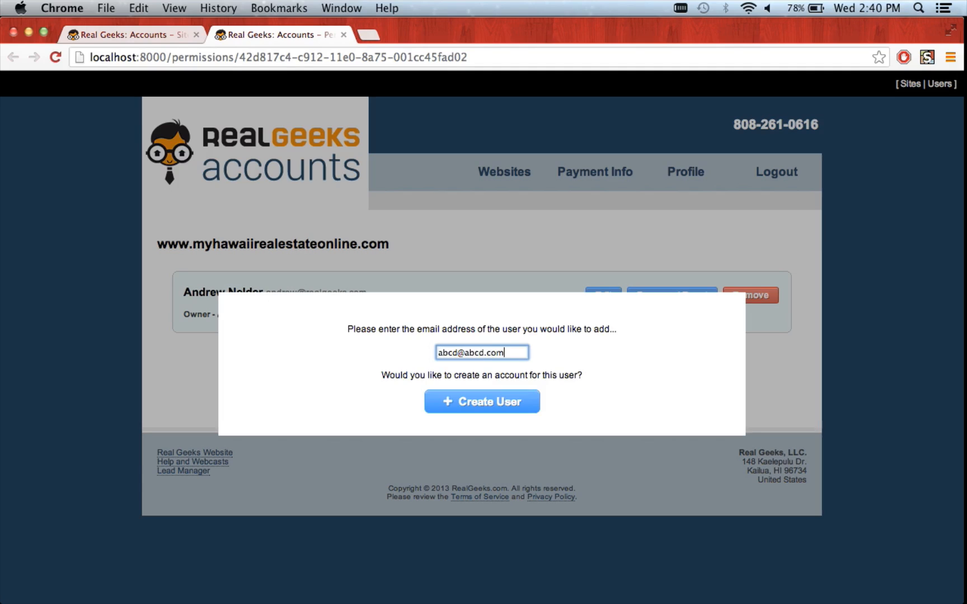
left_click(484, 413)
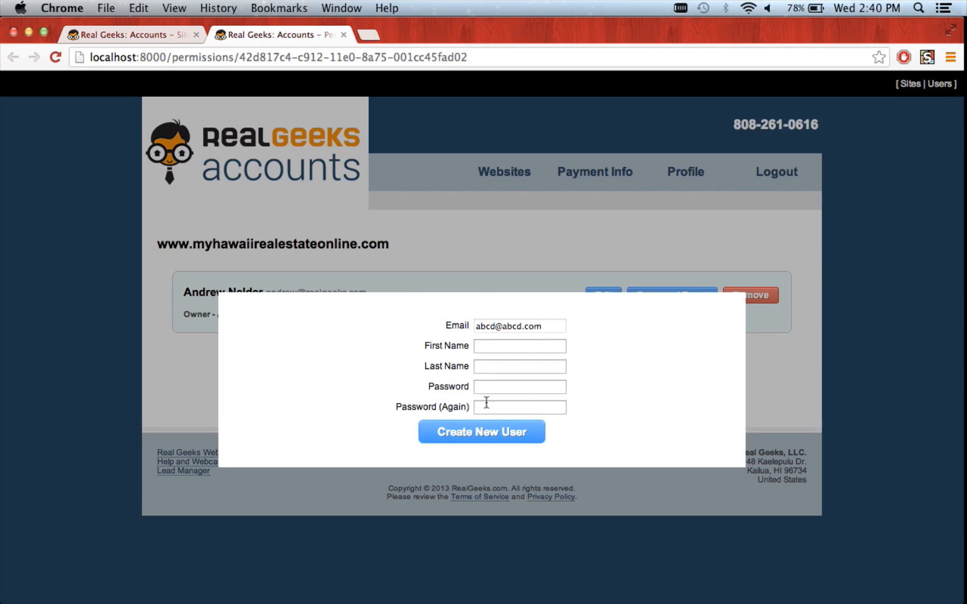
- Fill in the user's first name, last name and matching passwords, then close the form
left_click(515, 348)
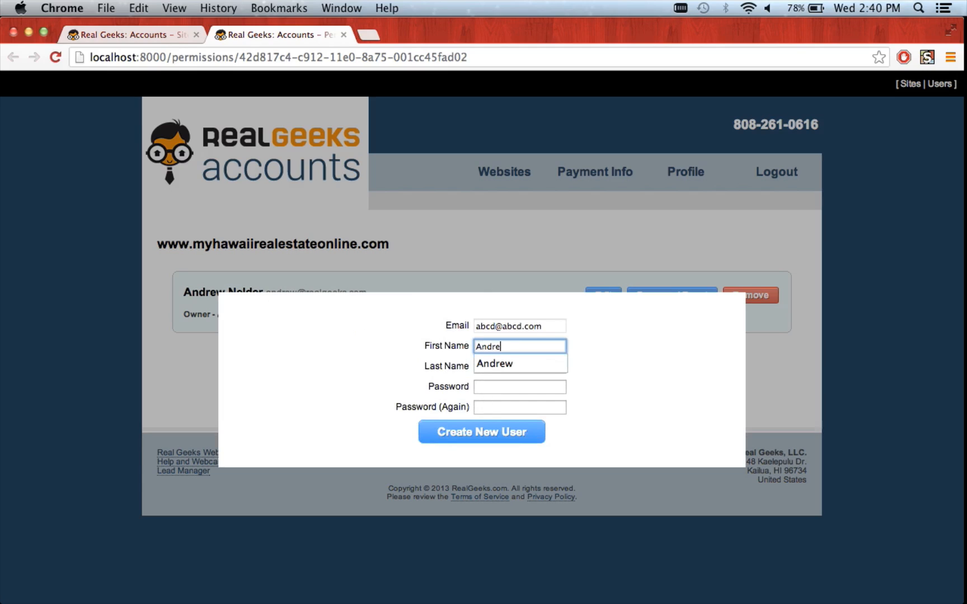
key("Tab")
key("Tab")
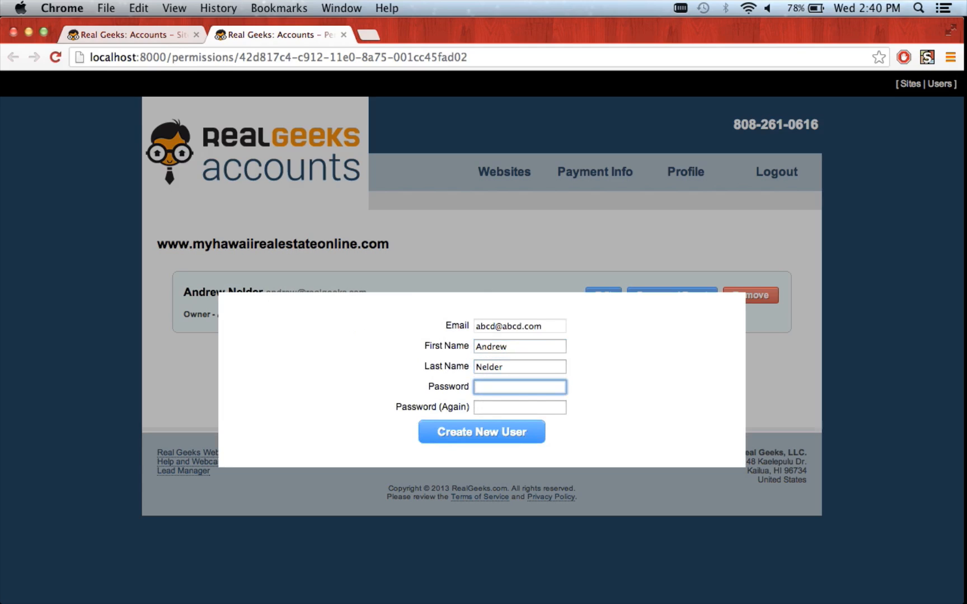
type("password123")
key("Tab")
type("password123")
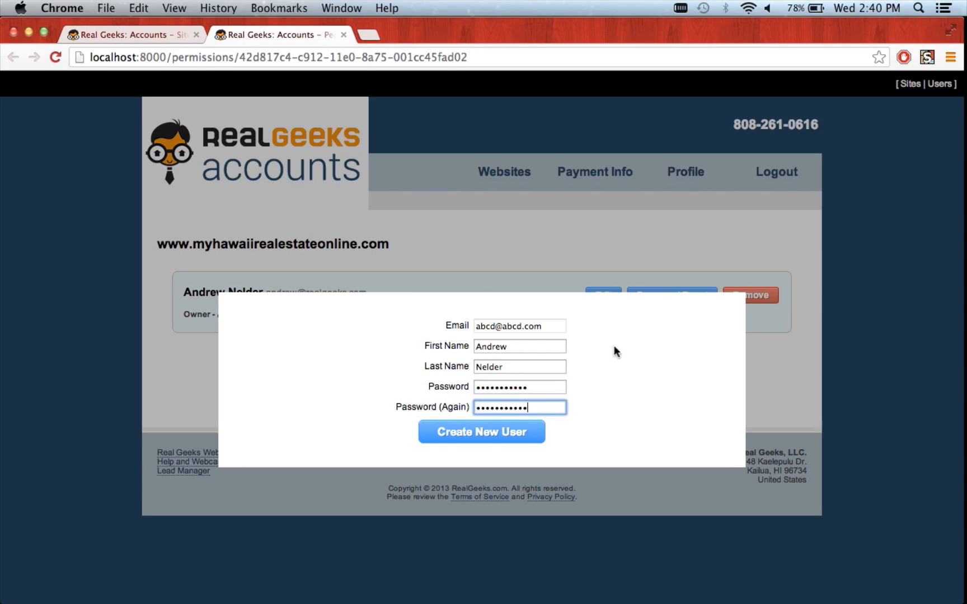
key("Return")
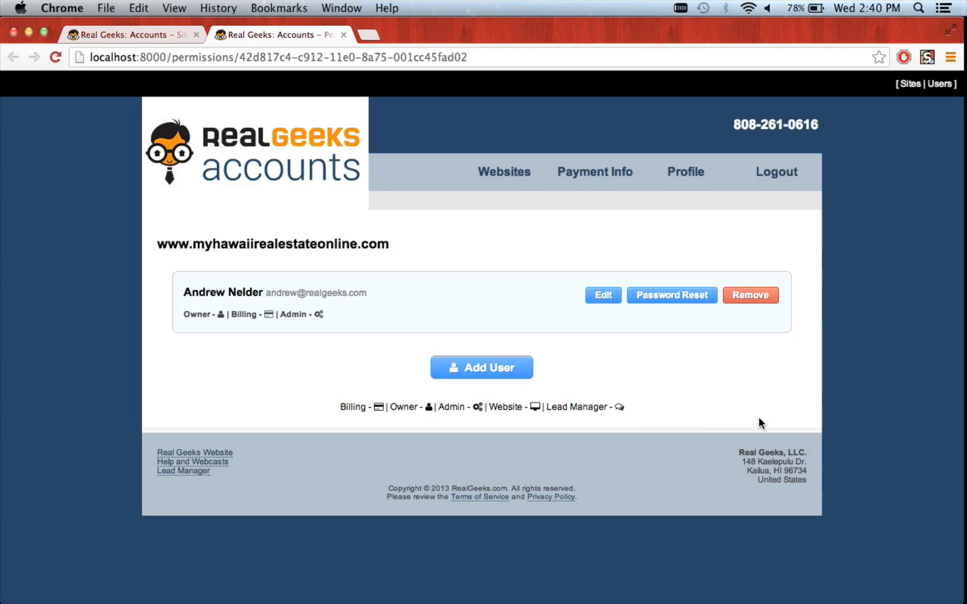
- Start adding a user and enter the assistant's e-mail, correcting its name part
left_click(480, 371)
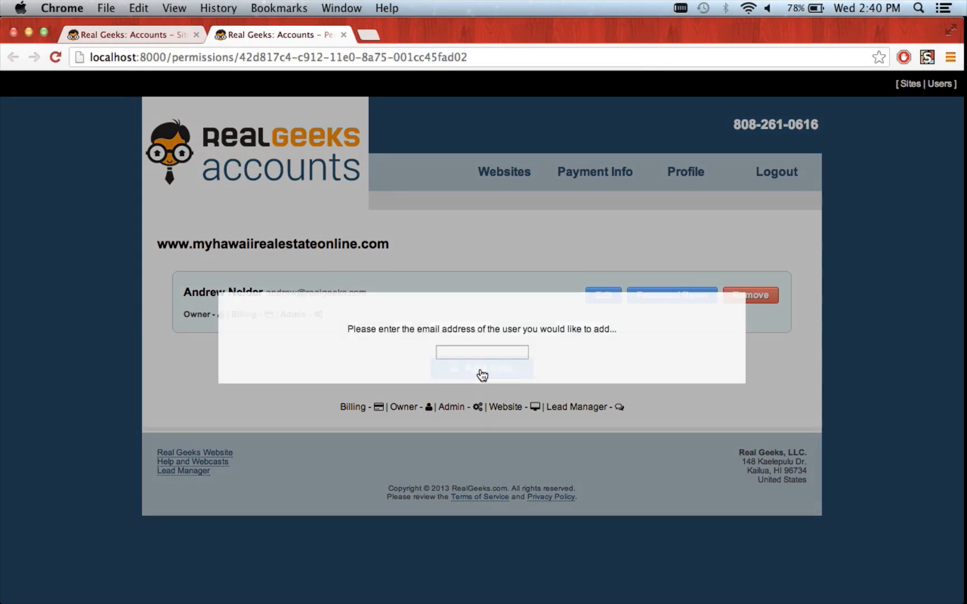
left_click(488, 352)
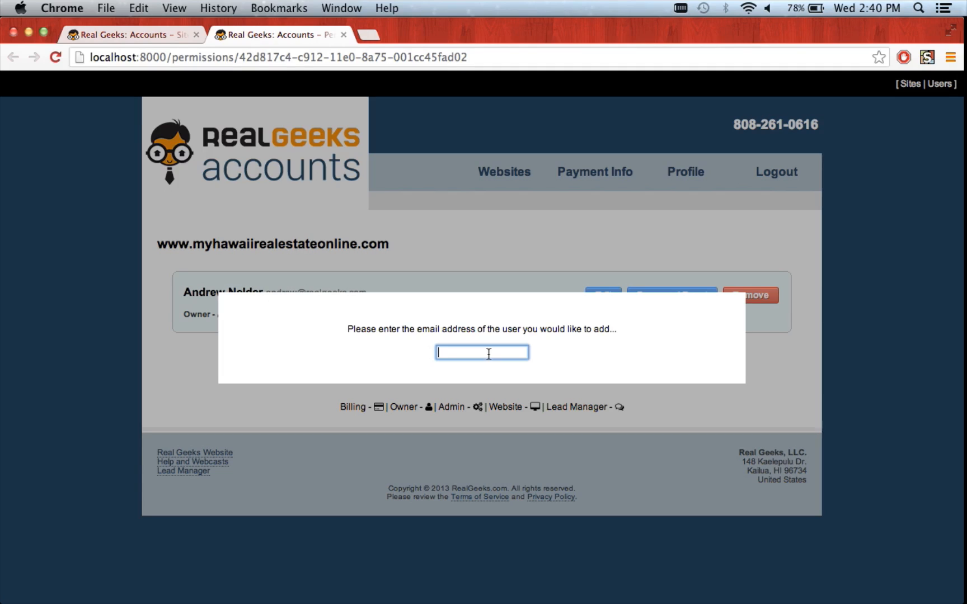
key("super+Left")
key("Right")
key("Right")
key("Right")
key("Right")
key("Right")
key("Right")
key("Right")
key("BackSpace")
key("BackSpace")
key("BackSpace")
key("BackSpace")
key("BackSpace")
type("drew")
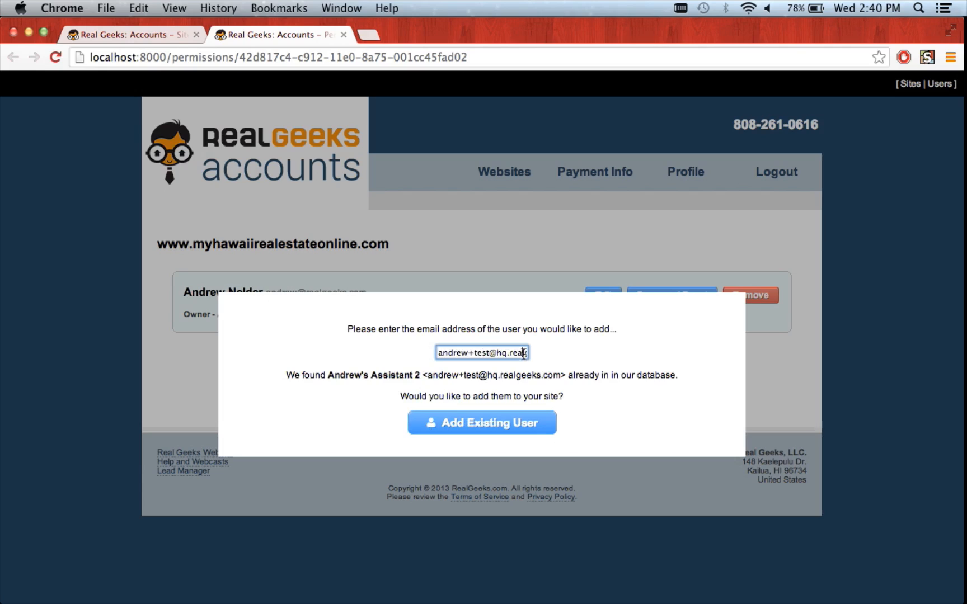
- Add the found account to the site with Add Existing User
left_click_drag(498, 374, 286, 375)
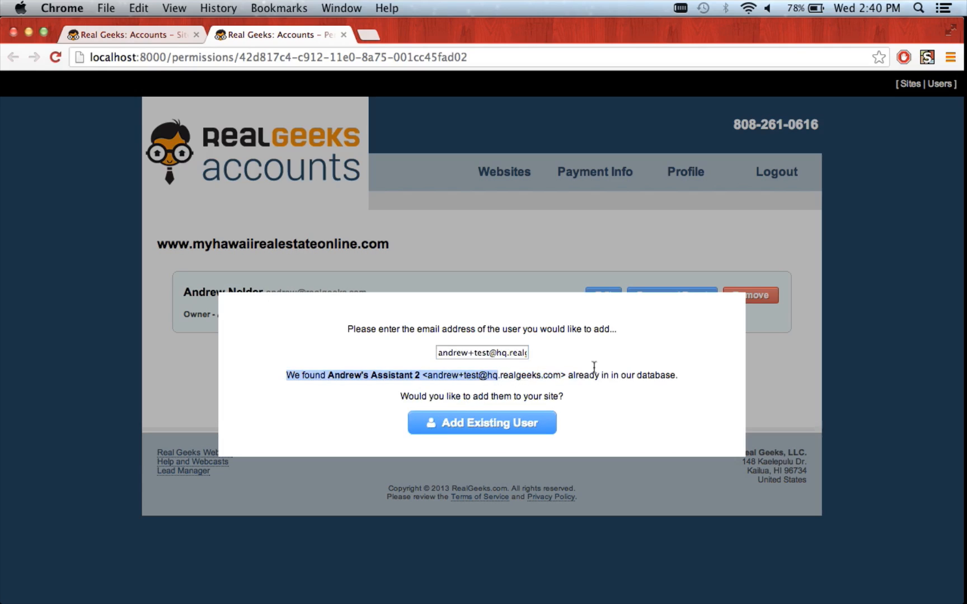
left_click(606, 372)
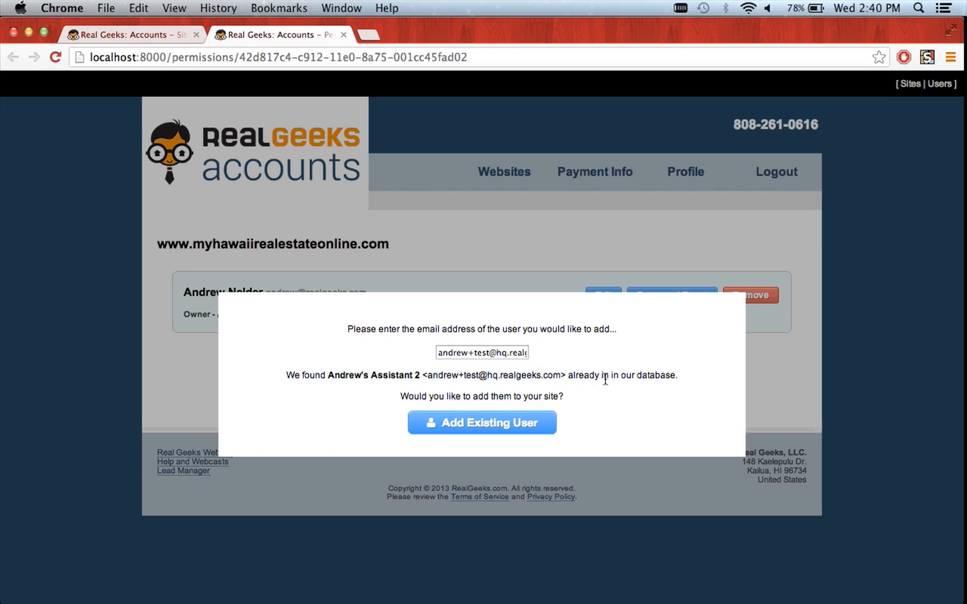
left_click(535, 423)
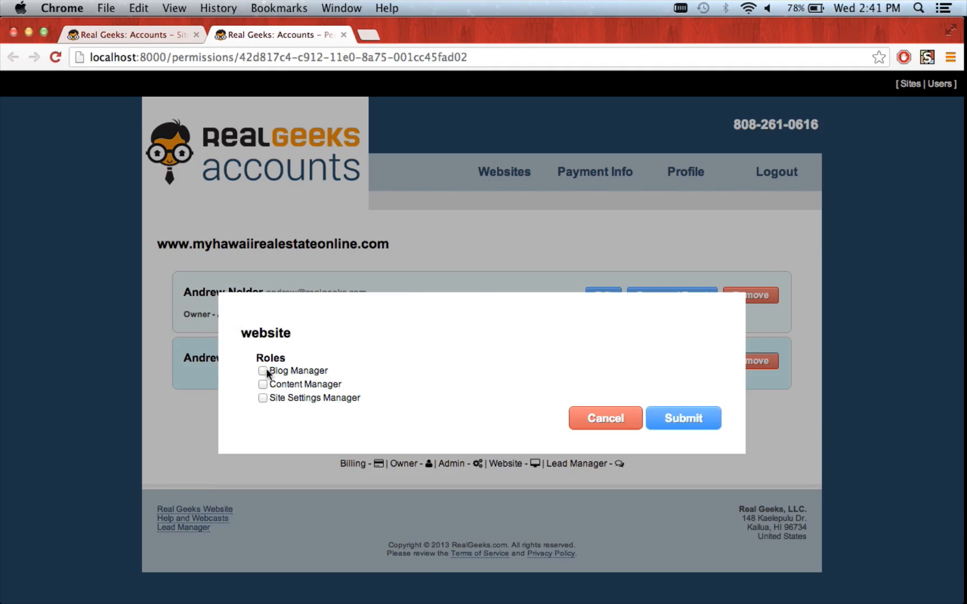
- Close the Roles dialog without assigning any roles to the assistant
left_click(197, 484)
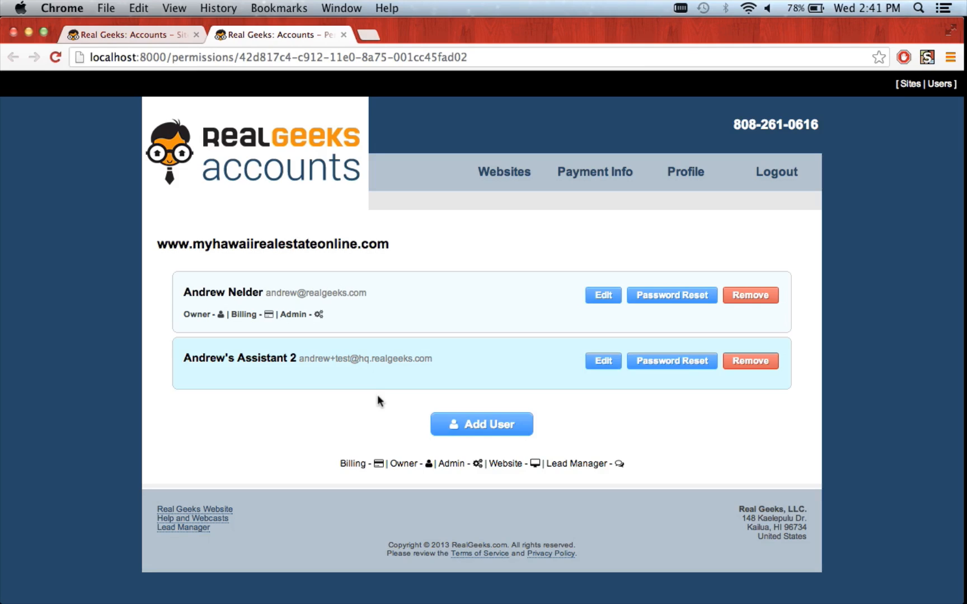
- Open the assistant's roles and toggle Blog, Content and Site Settings Manager until none is checked
left_click(609, 363)
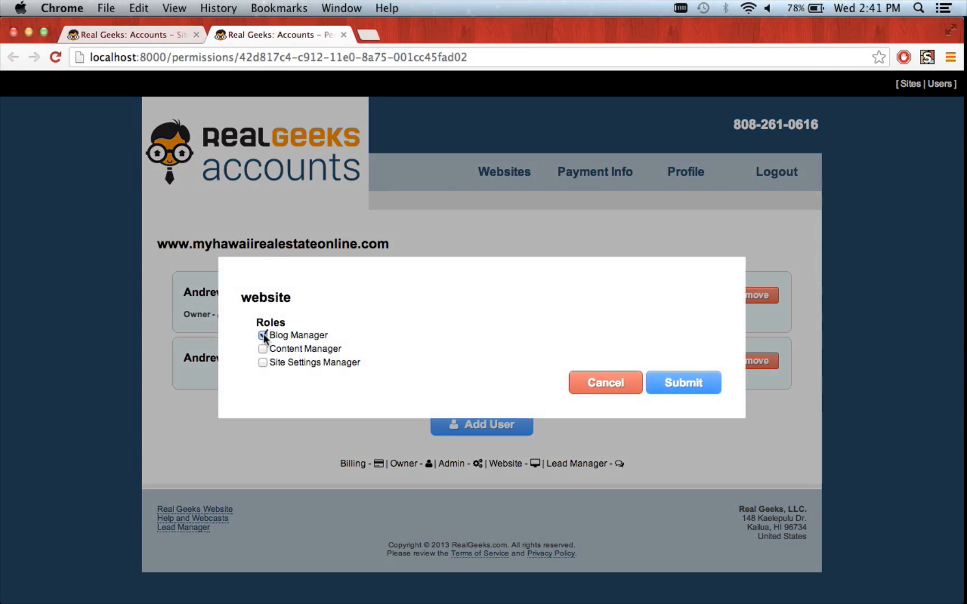
left_click(263, 336)
left_click(263, 363)
left_click(263, 350)
left_click(263, 335)
left_click(263, 348)
left_click(263, 362)
- Save the Content Manager role for the assistant and copy the site's domain name
left_click(262, 349)
left_click(665, 385)
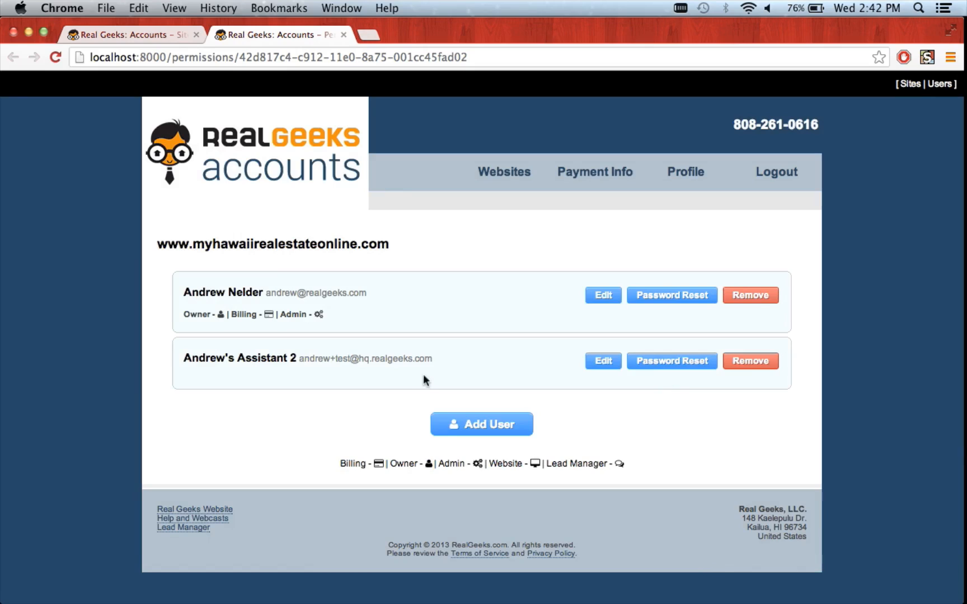
left_click_drag(432, 364, 301, 361)
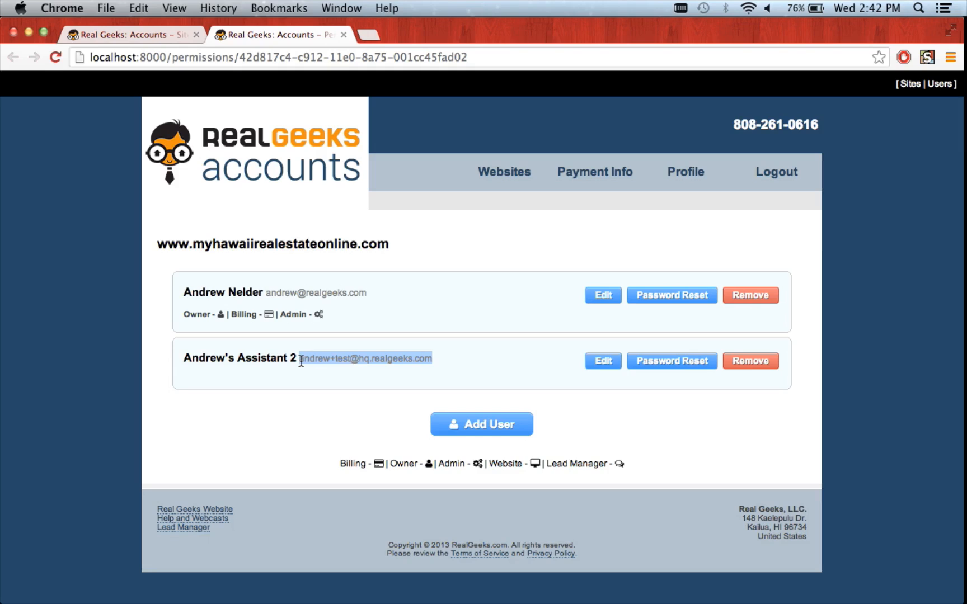
left_click_drag(400, 244, 159, 245)
key("super+c")
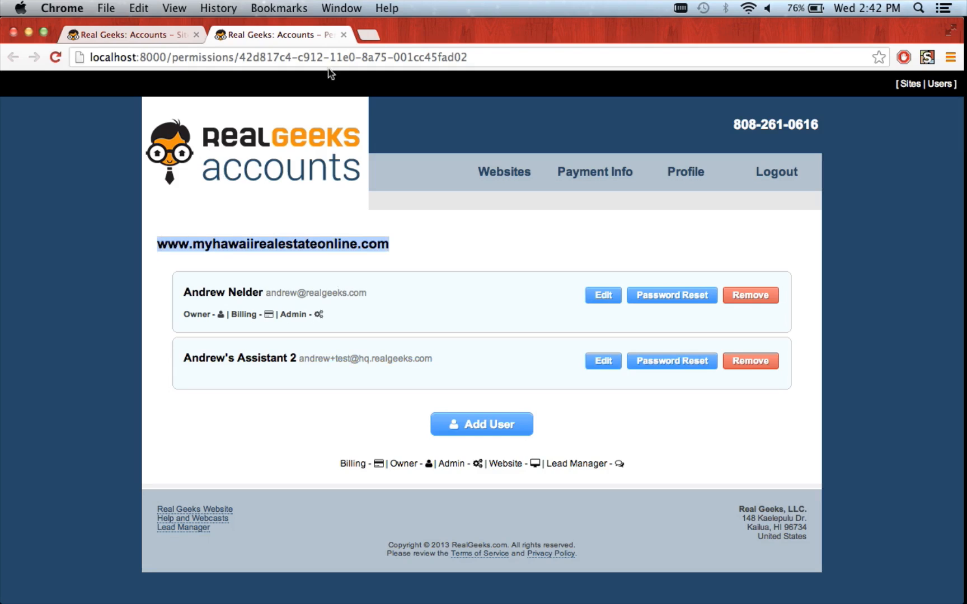
- Load the site's /admin login page in a new tab, then return to the Permissions tab
left_click(368, 34)
key("super+v")
type("/admin")
key("Return")
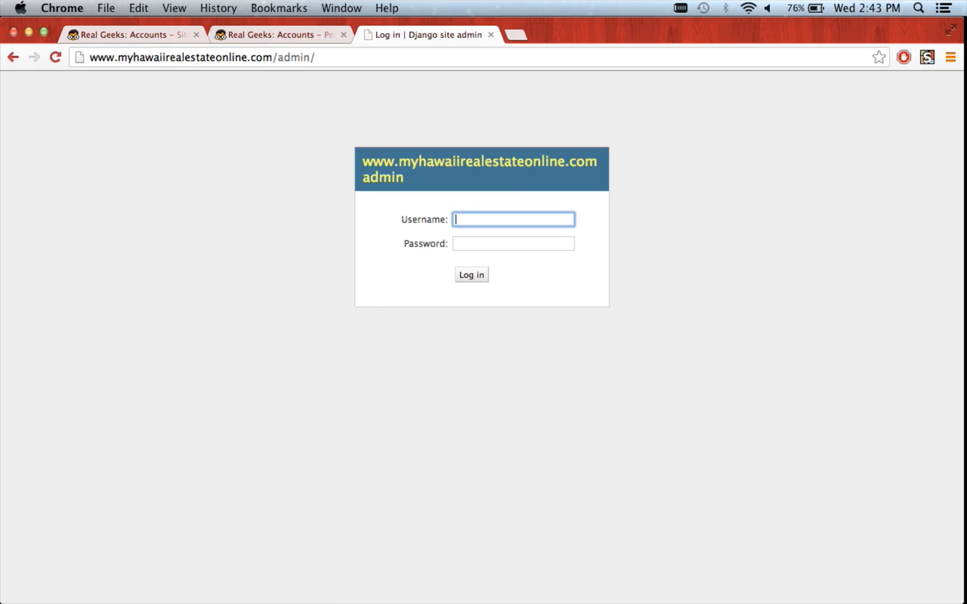
left_click(237, 37)
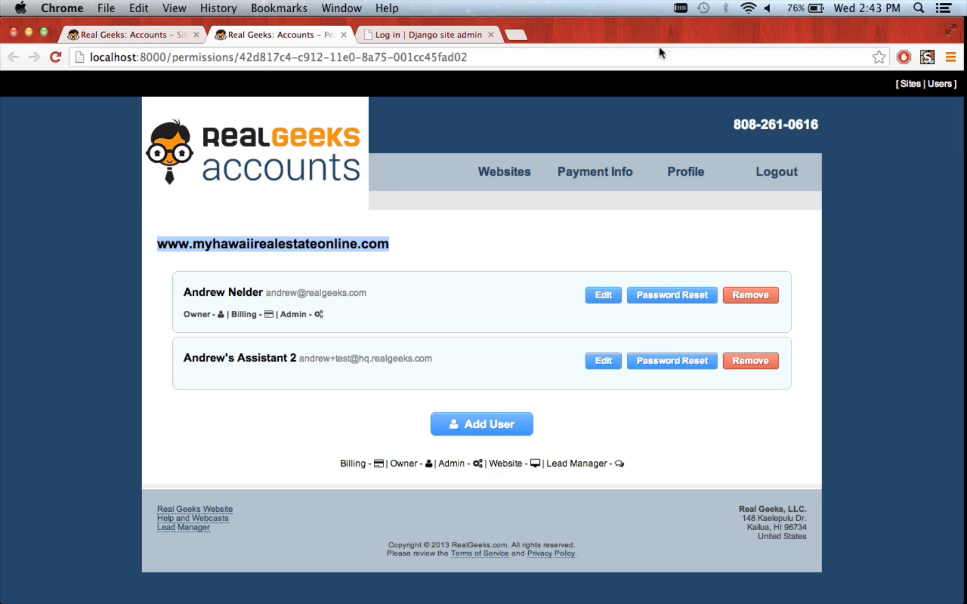
- Remove the assistant, re-add the account by e-mail as an existing user, and dismiss Roles
left_click(765, 362)
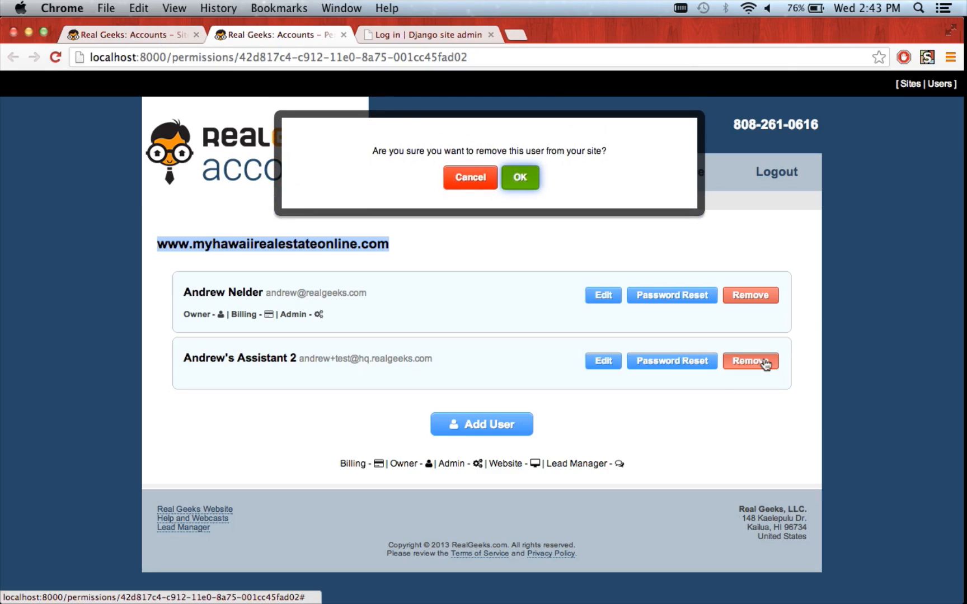
left_click(520, 178)
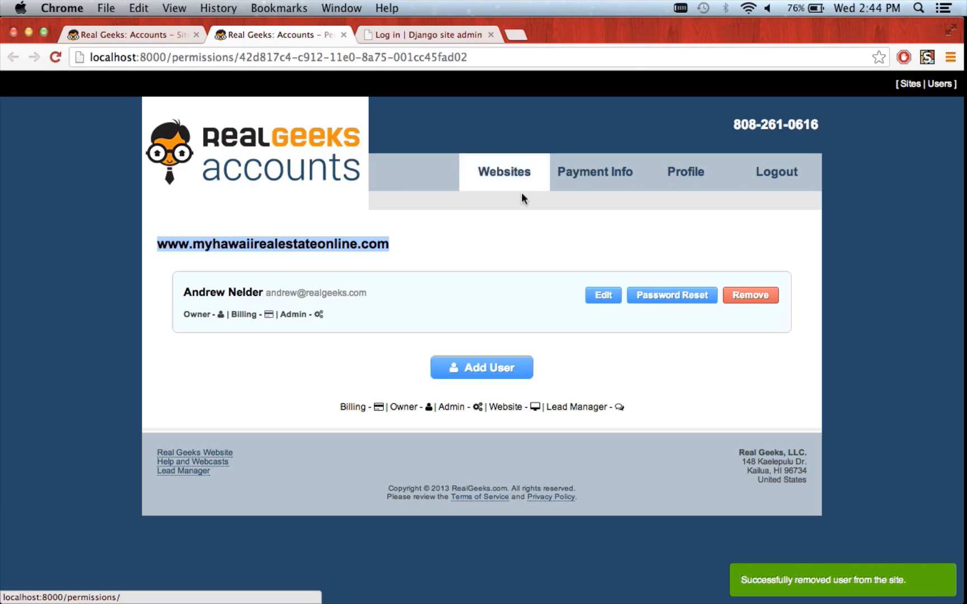
left_click(472, 370)
left_click(473, 354)
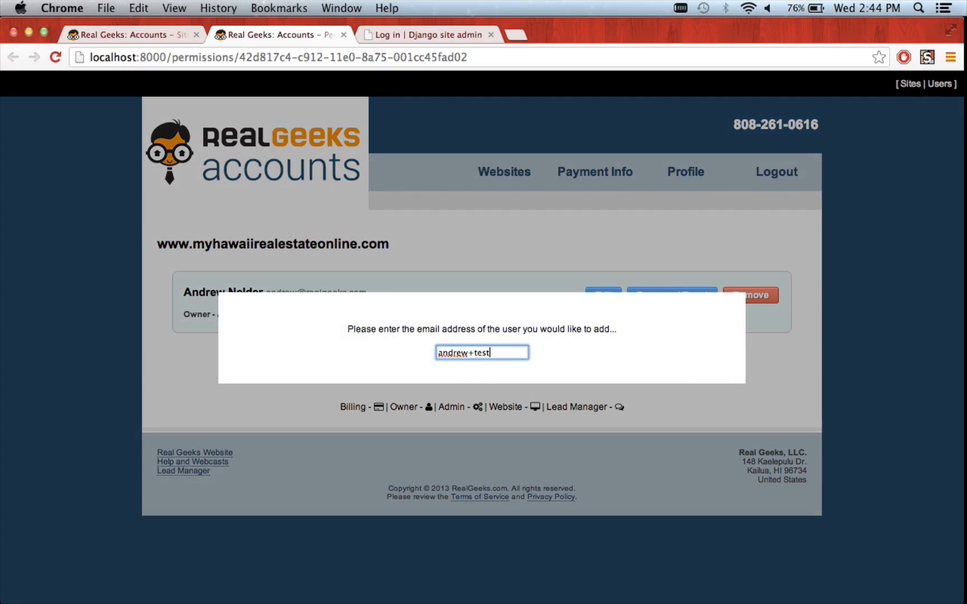
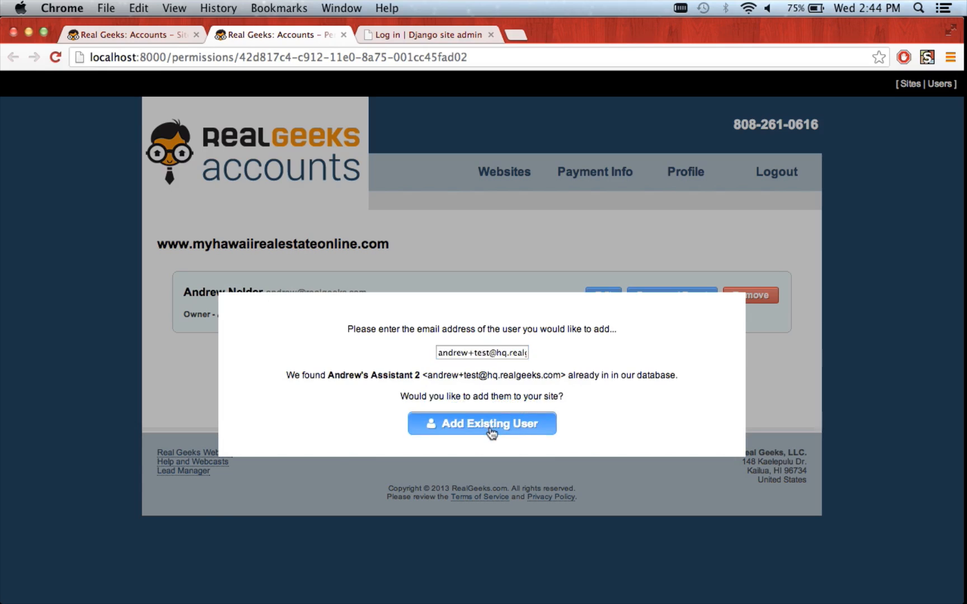
left_click(490, 428)
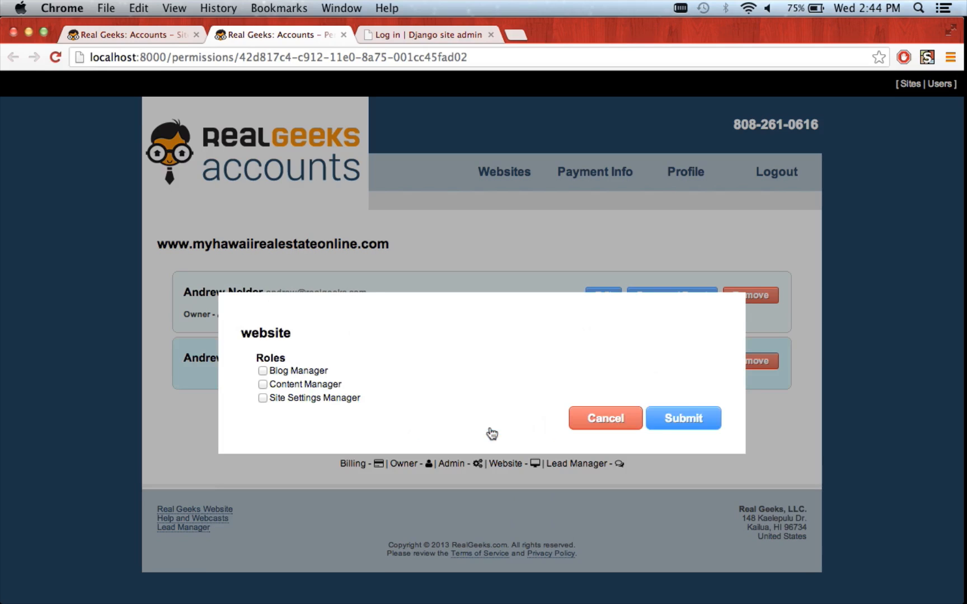
left_click(756, 414)
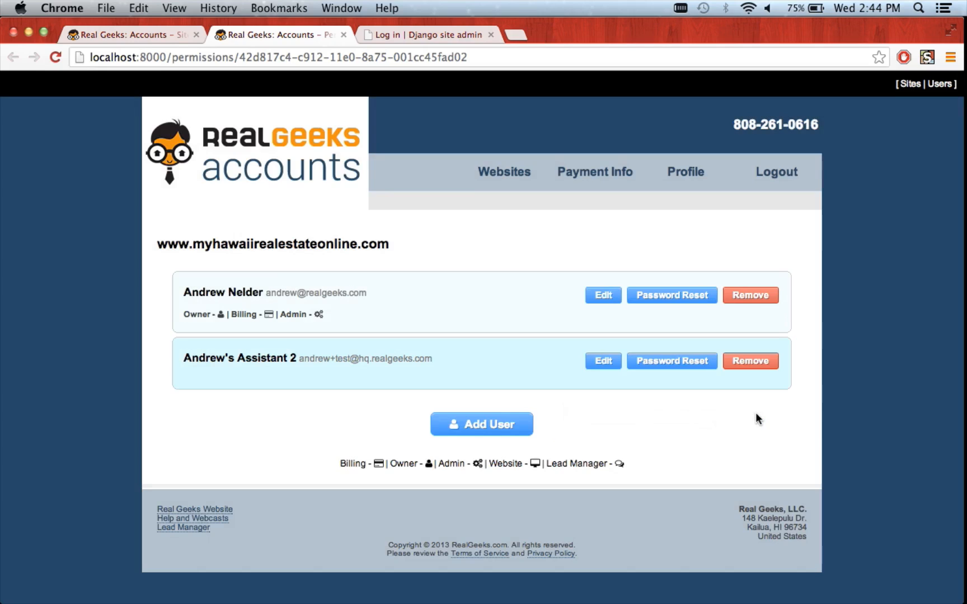
- Send a password reset email to the assistant user from the site's user list
left_click(694, 367)
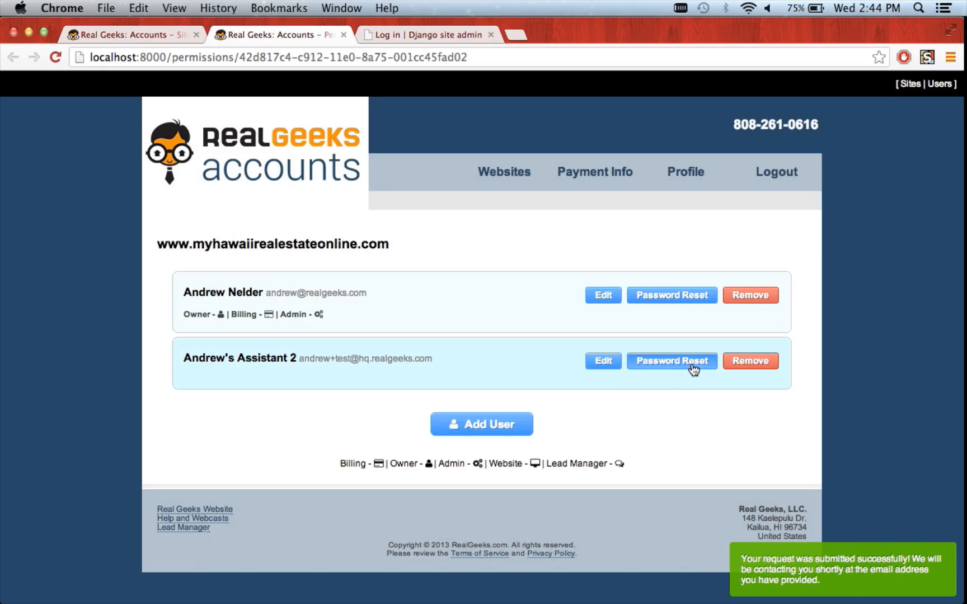